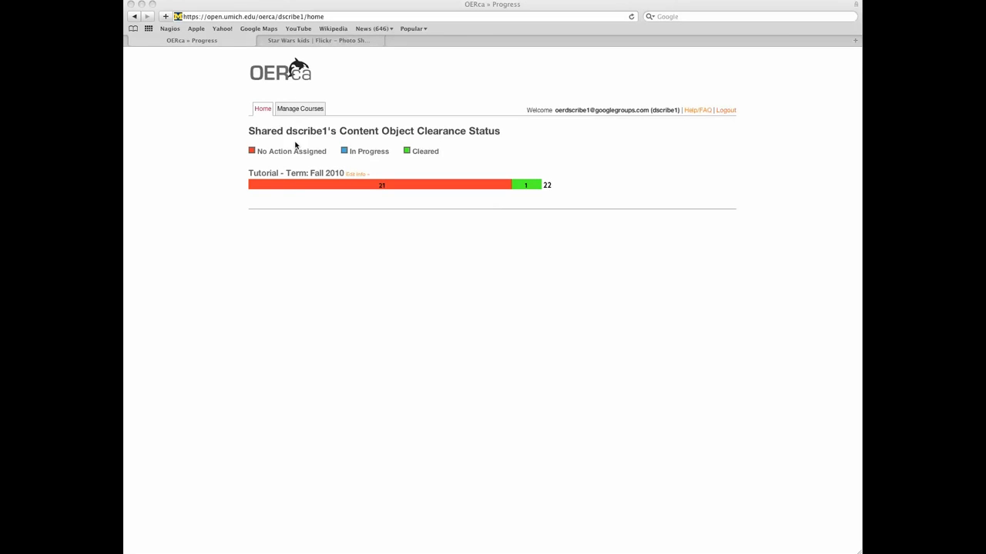
# Open the third content object of the recomp-SI646-W07-Week5-DRM material in the Tutorial course for editing.
pyautogui.click(297, 110)
pyautogui.click(297, 110)
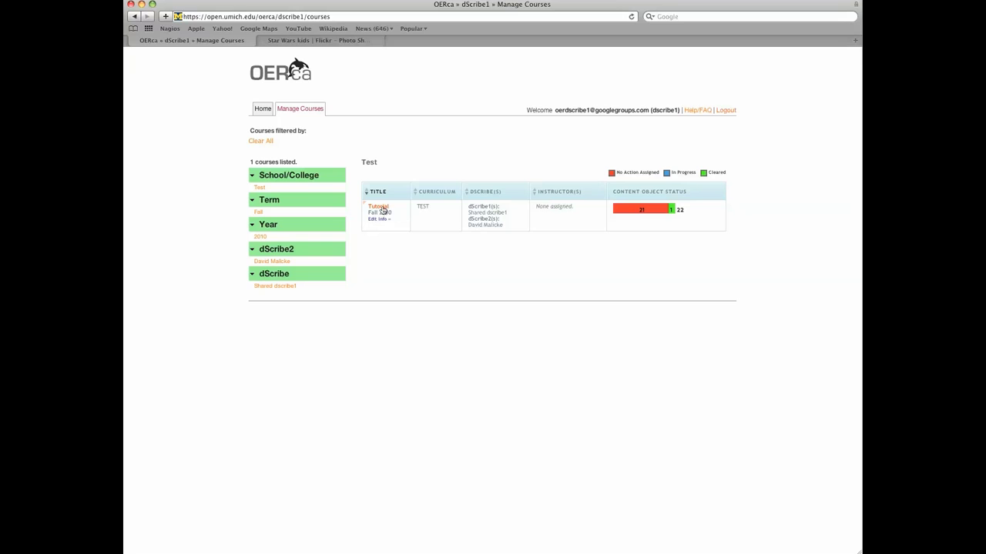
pyautogui.click(381, 209)
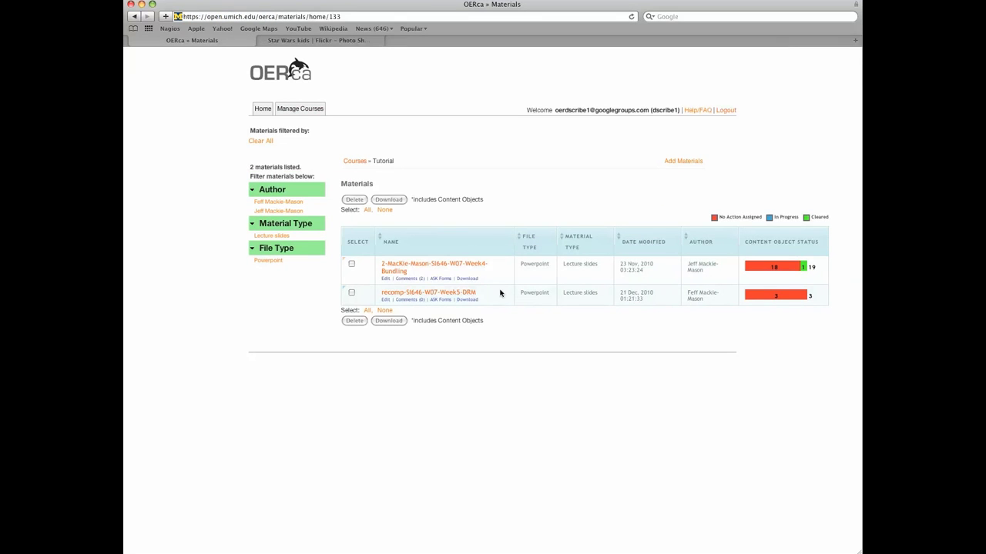
pyautogui.click(460, 292)
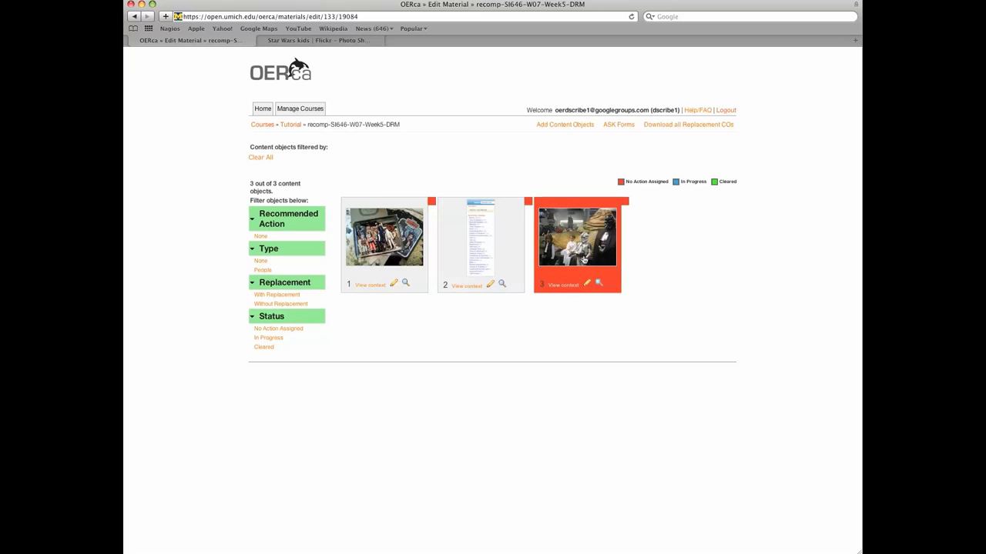
pyautogui.click(584, 260)
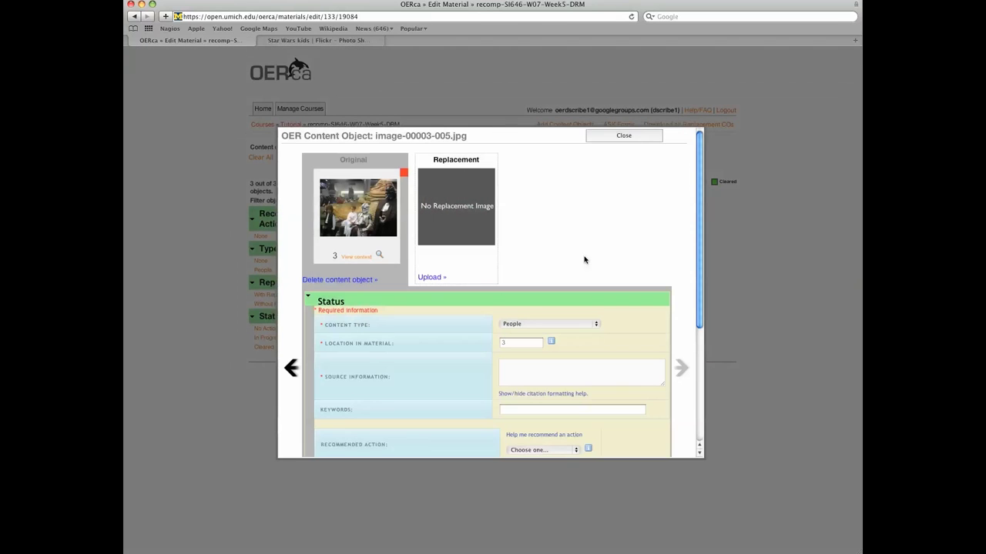
# View the enlarged original image of the content object, and close the preview.
pyautogui.click(379, 259)
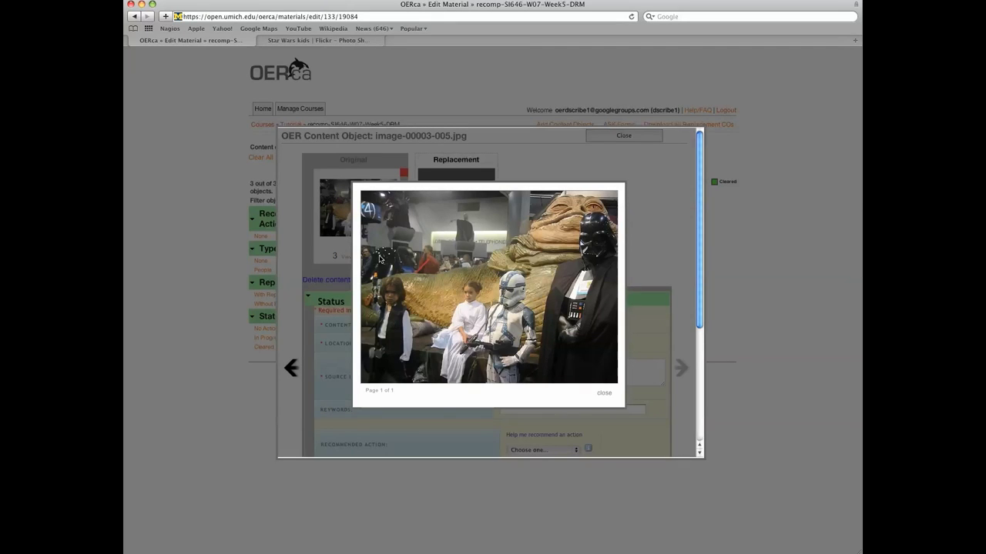
pyautogui.click(605, 394)
# Choose People as the content type and check the object's location in the material.
pyautogui.scroll(-2, 658, 359)
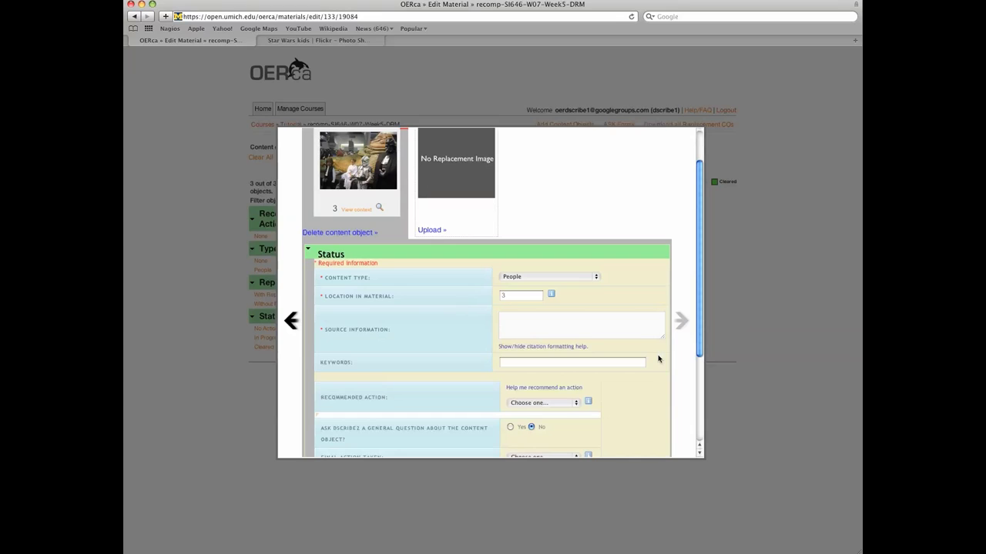
pyautogui.click(596, 277)
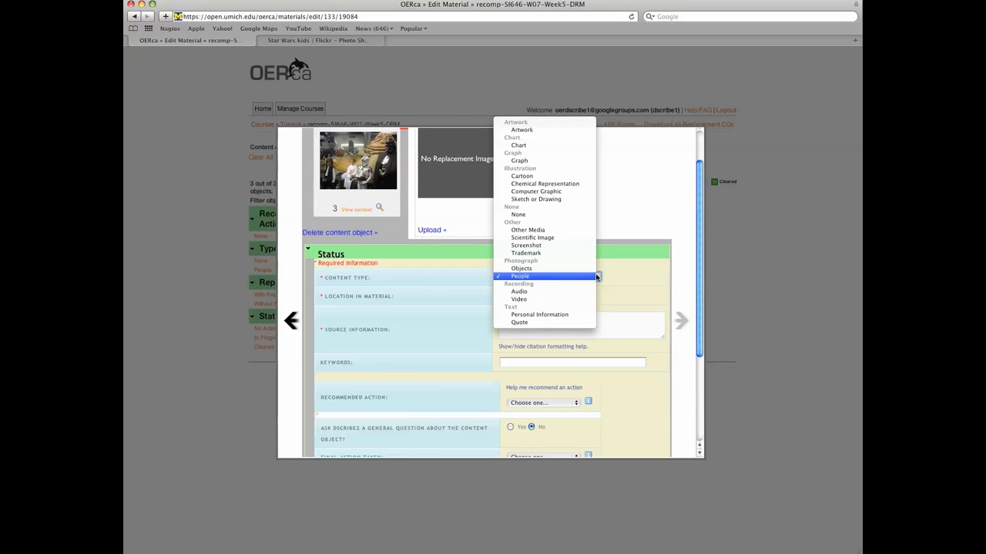
pyautogui.click(553, 276)
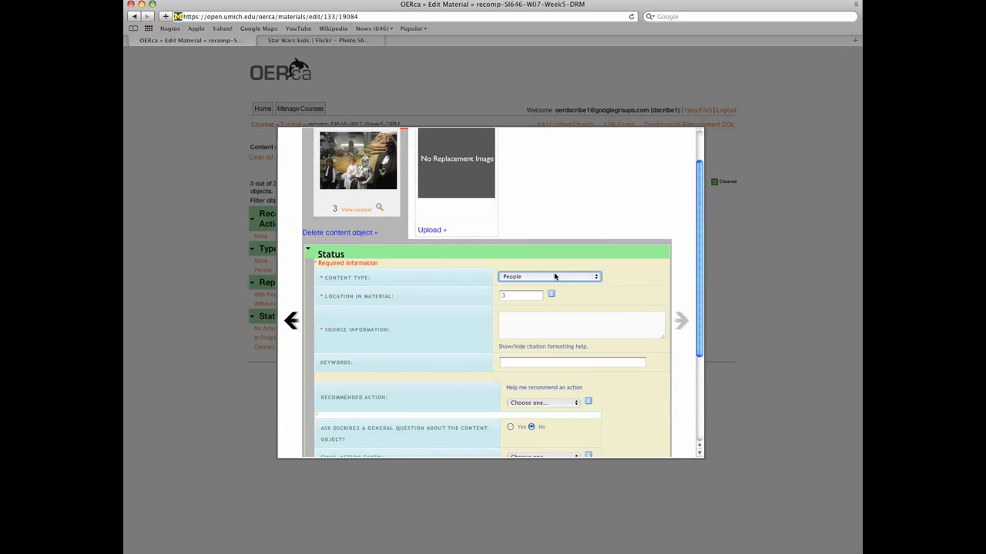
pyautogui.scroll(-2, 647, 298)
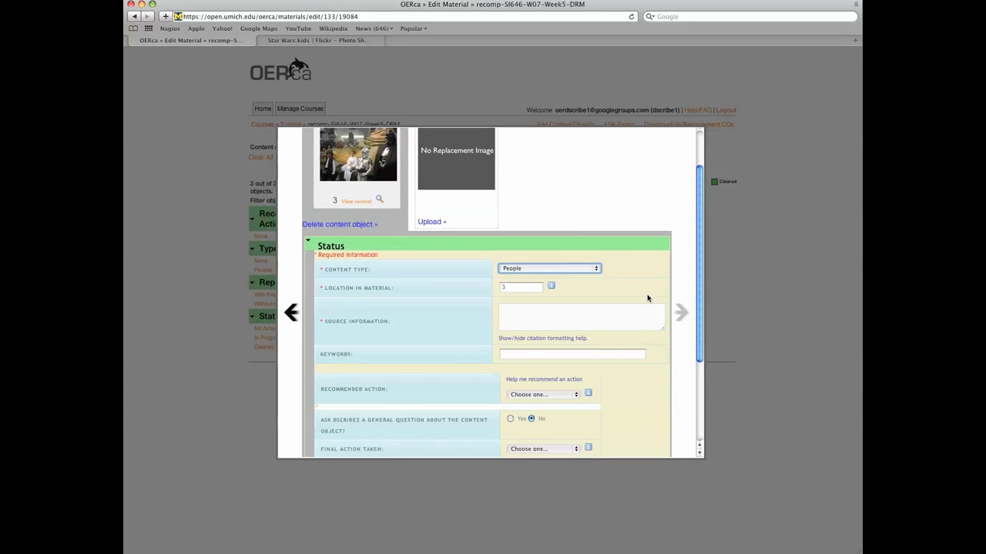
pyautogui.click(521, 275)
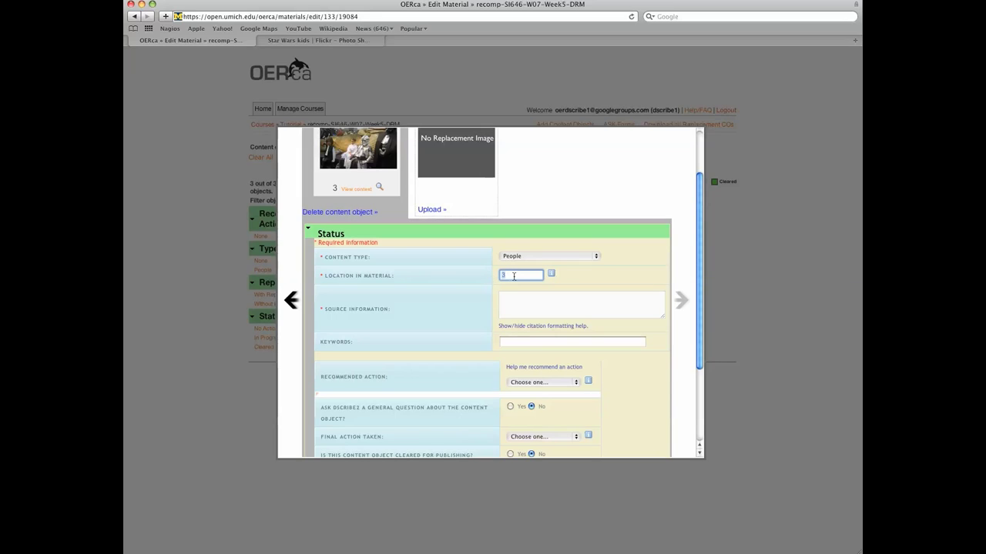
pyautogui.click(514, 275)
pyautogui.moveTo(550, 277)
# Show the citation formatting help for the source information and read its note and suggested format.
pyautogui.click(583, 299)
pyautogui.scroll(-1, 585, 300)
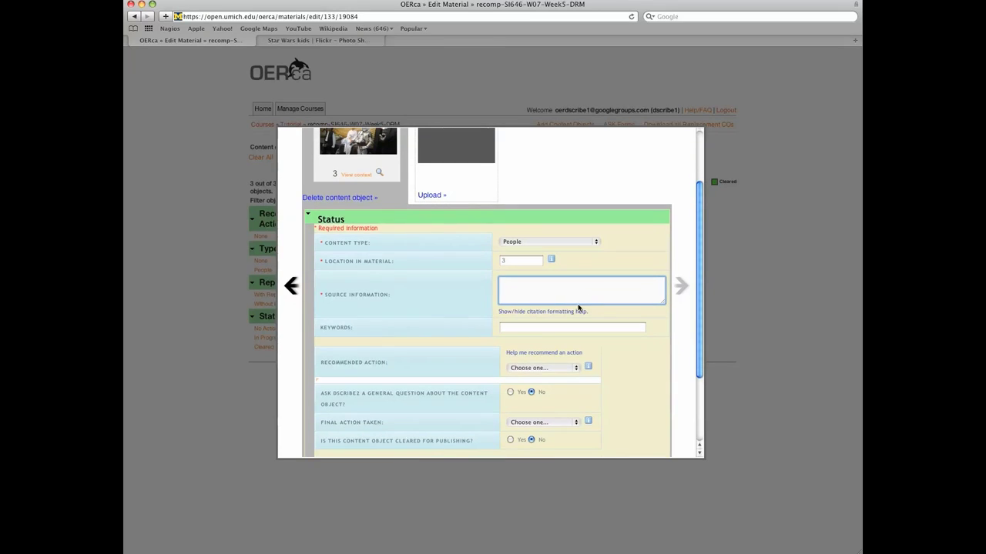
pyautogui.click(575, 311)
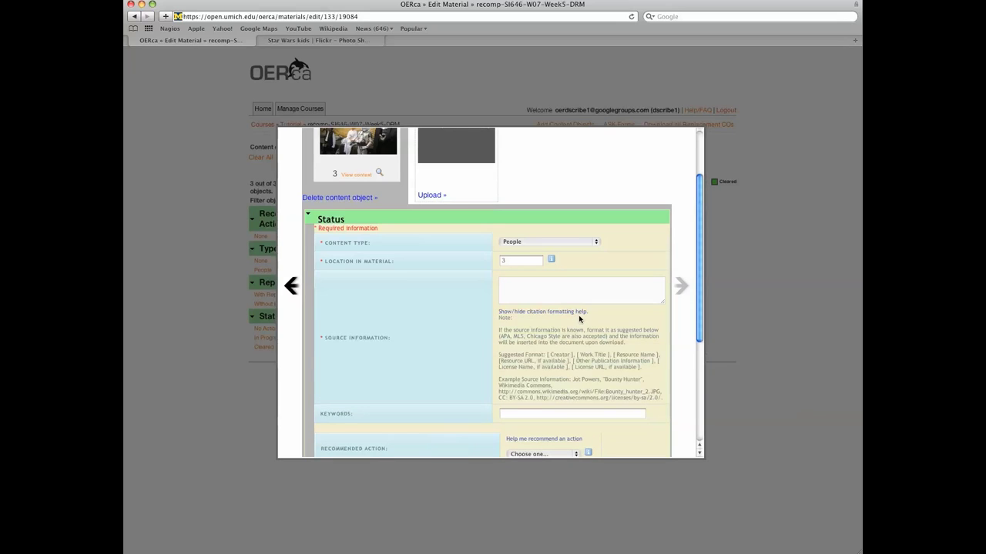
pyautogui.scroll(-1, 579, 320)
pyautogui.scroll(-1, 579, 319)
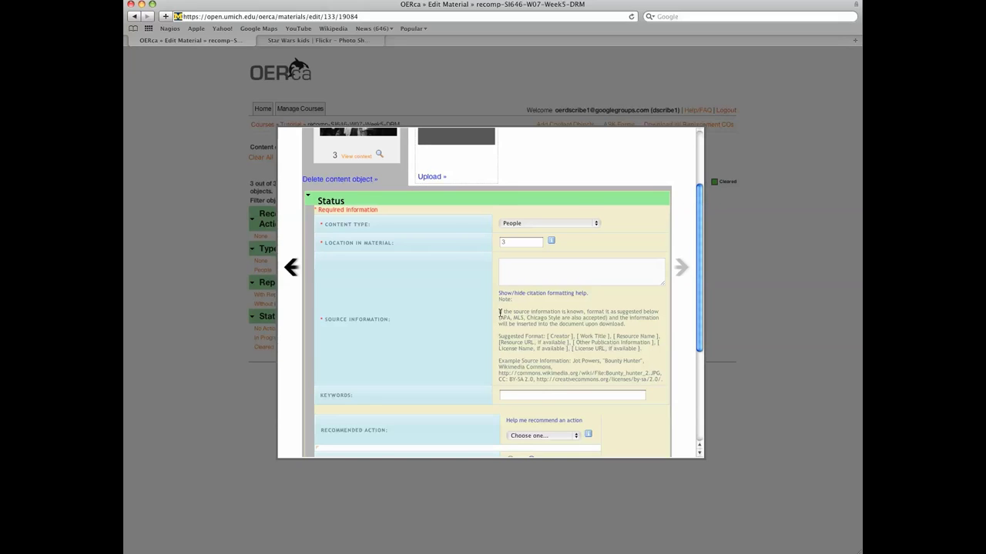
pyautogui.moveTo(498, 312); pyautogui.dragTo(625, 326)
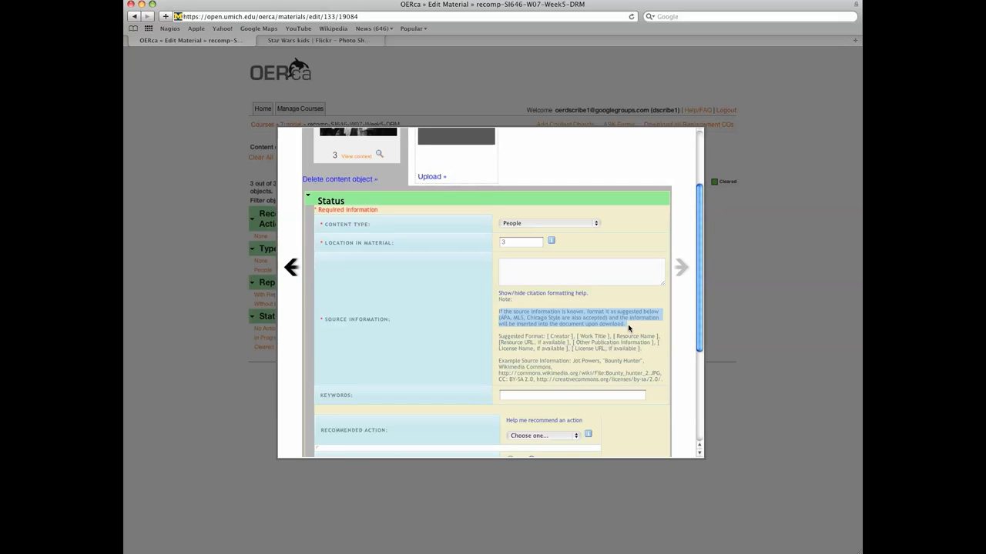
pyautogui.click(630, 328)
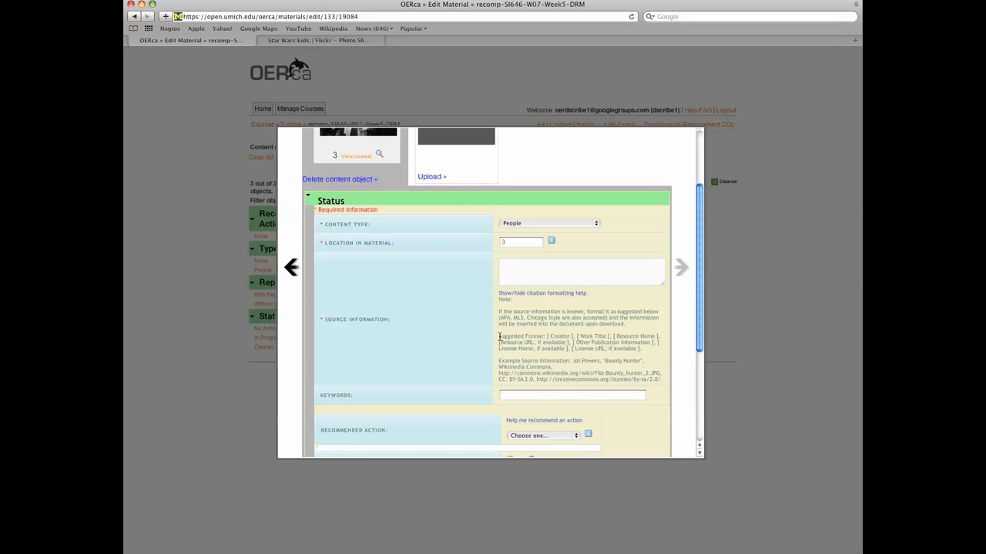
pyautogui.moveTo(496, 336); pyautogui.dragTo(646, 350)
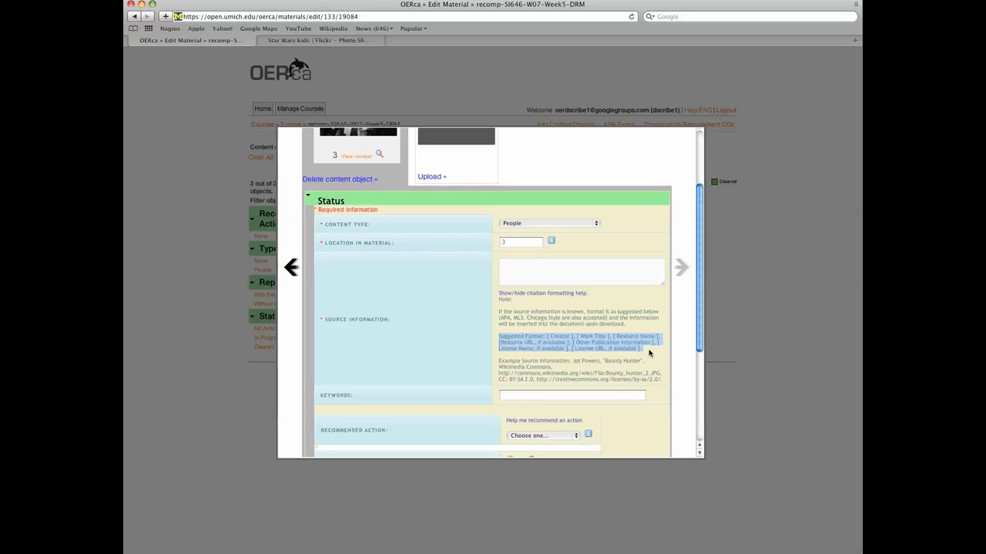
pyautogui.click(648, 352)
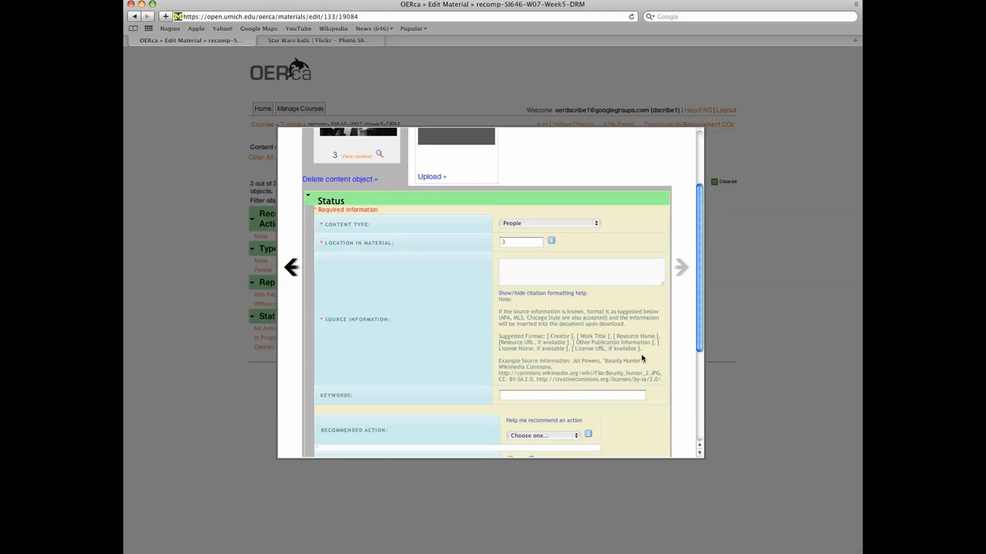
# Copy the creator name "Official Star Wars Blog" from the Flickr photo page into the source information, followed by a comma.
pyautogui.scroll(3, 645, 359)
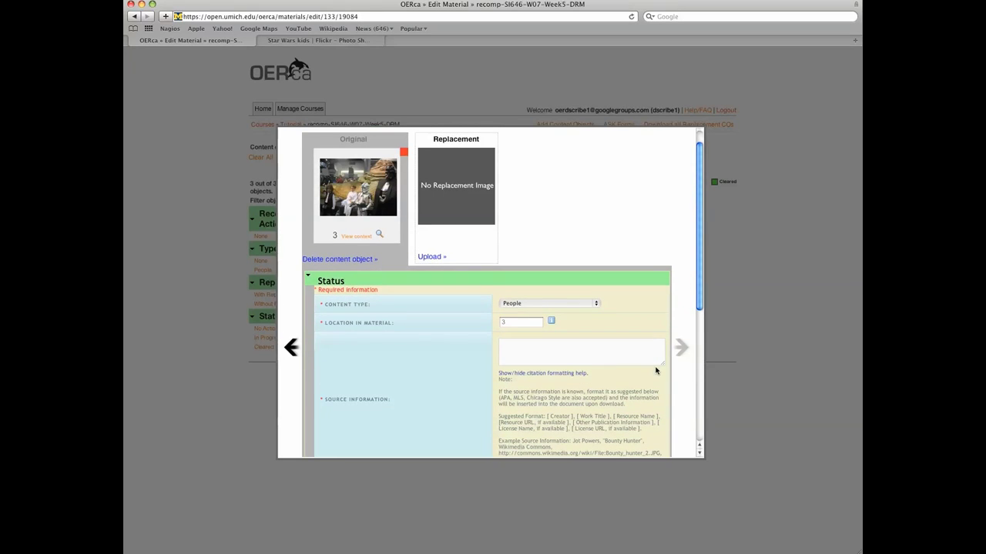
pyautogui.click(296, 42)
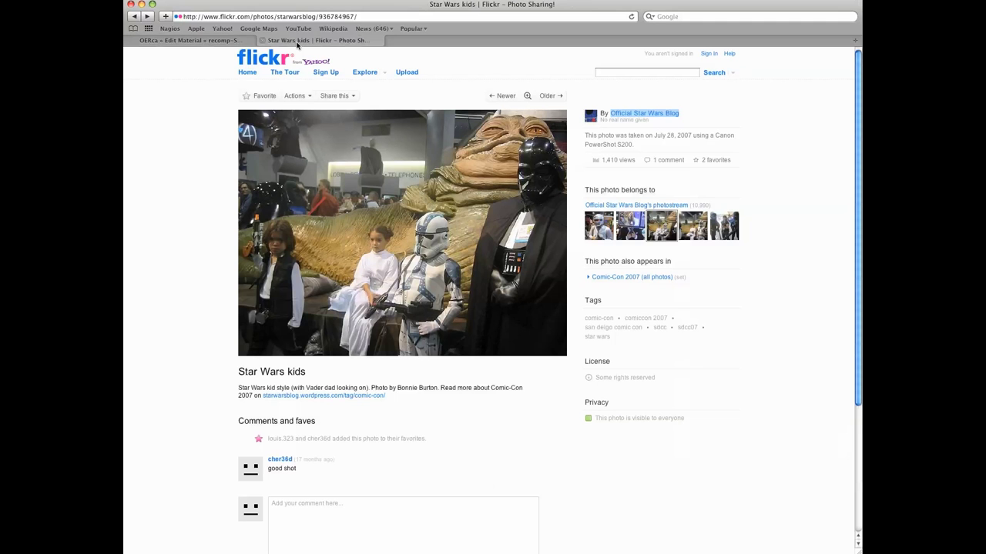
pyautogui.tripleClick(699, 115)
pyautogui.moveTo(689, 113); pyautogui.dragTo(629, 119)
pyautogui.hotkey('ctrl', 'c')
pyautogui.click(189, 40)
pyautogui.click(517, 346)
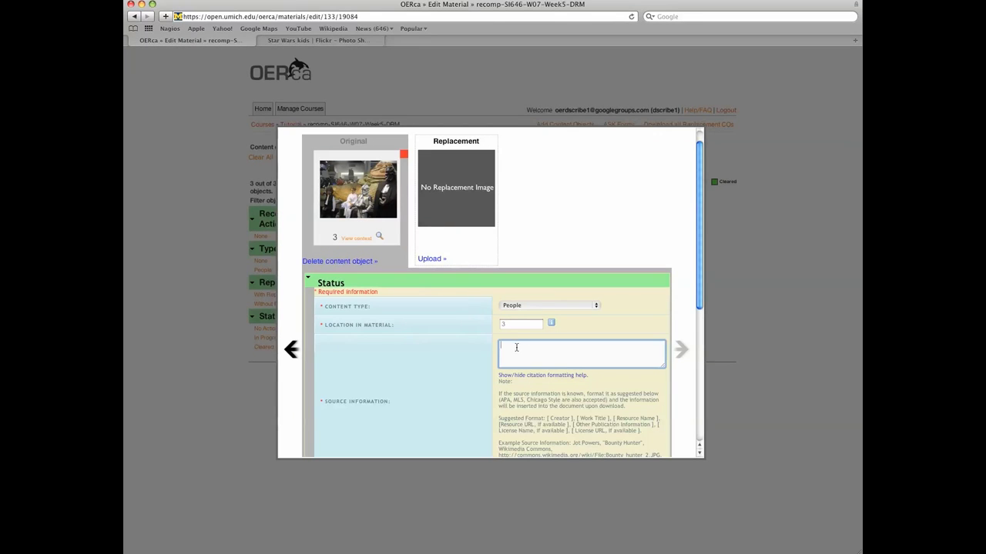
pyautogui.hotkey('ctrl', 'v')
pyautogui.write(',')
# Copy the photo title from the Flickr page and add it to the source information as "Star Wars kids" in quotation marks.
pyautogui.click(333, 41)
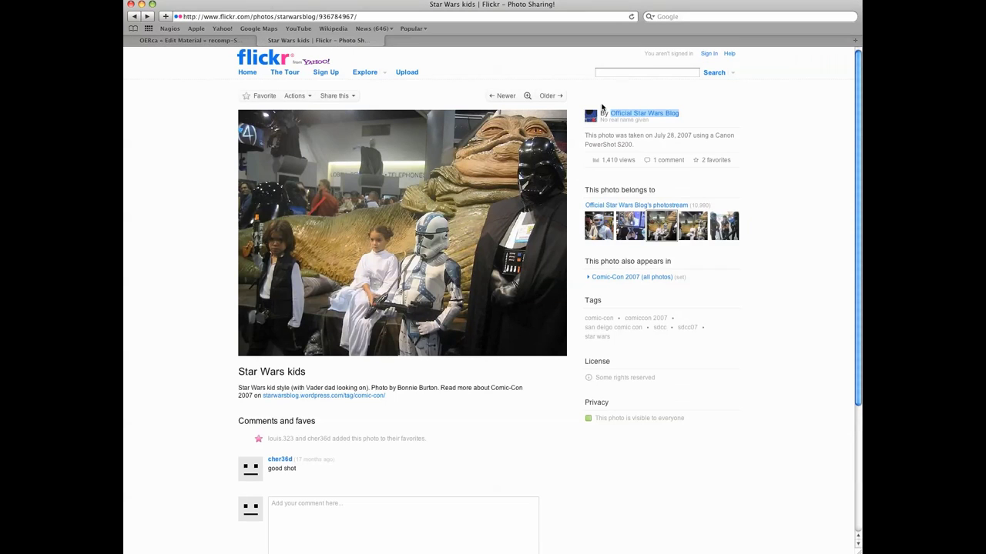
pyautogui.moveTo(319, 375); pyautogui.dragTo(239, 372)
pyautogui.press('super+c')
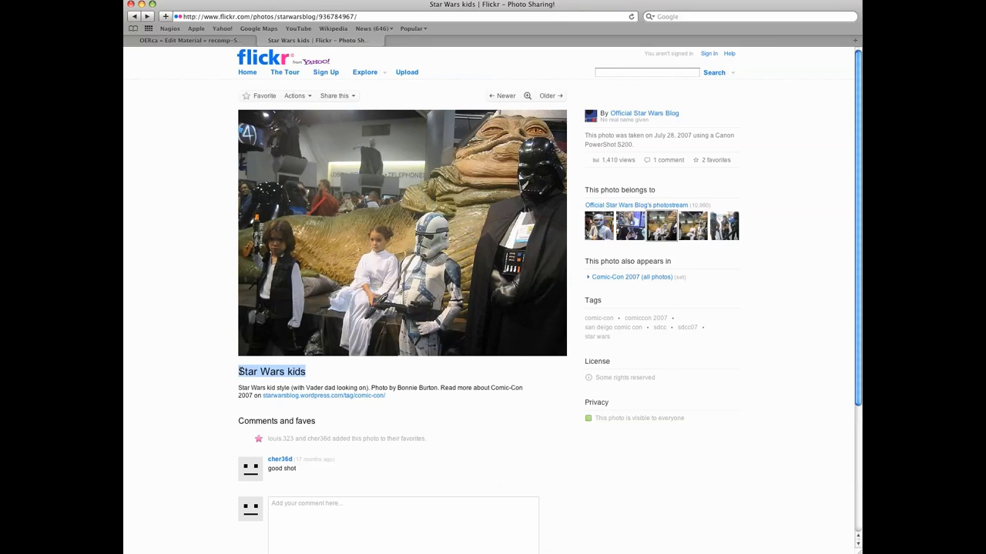
pyautogui.click(200, 40)
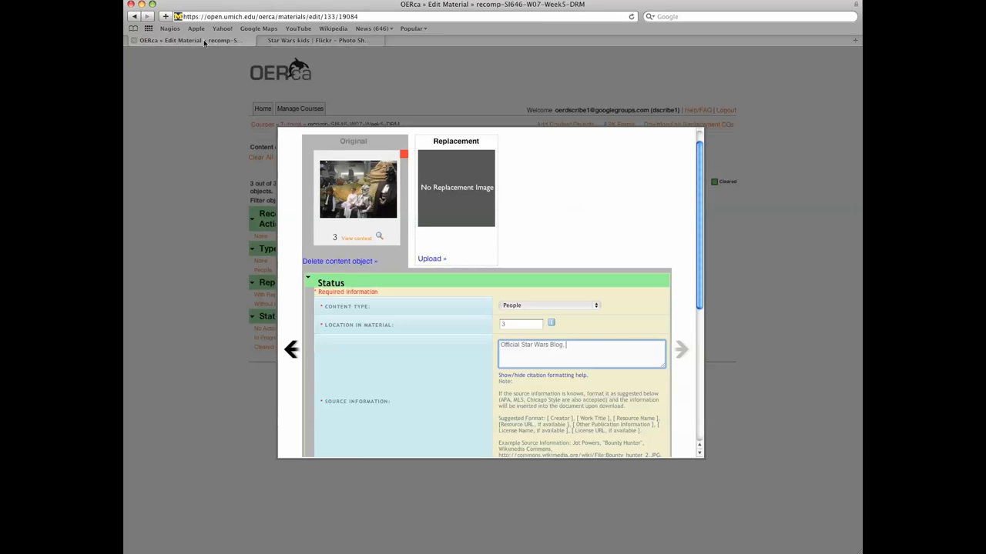
pyautogui.press('super+v')
# Check the site name on the photo page and add "flickr," to the source information as the resource name.
pyautogui.click(320, 42)
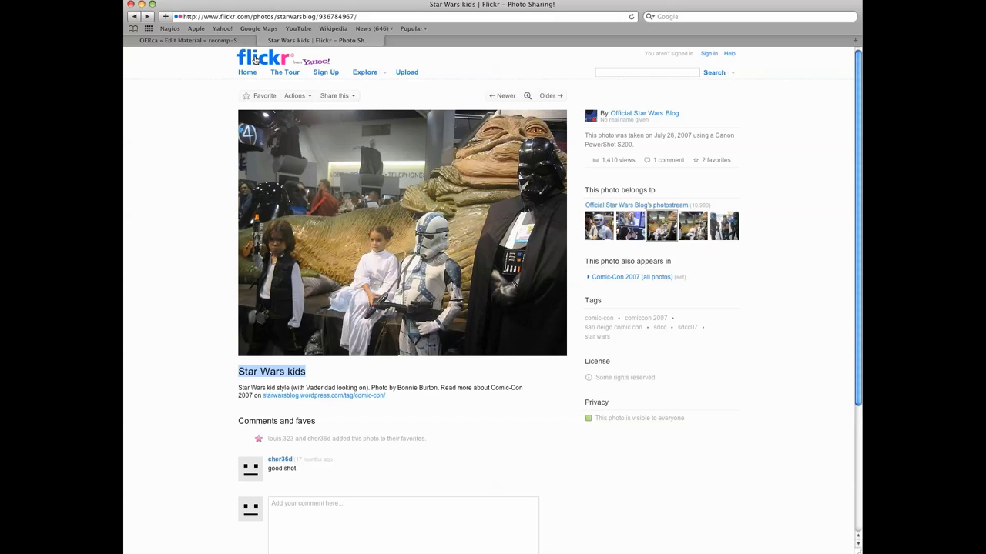
pyautogui.click(216, 42)
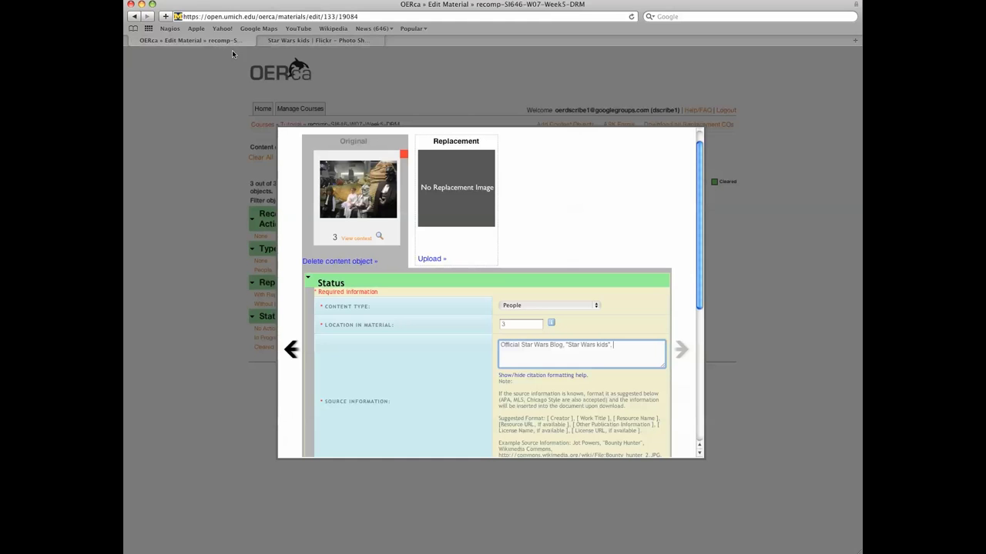
pyautogui.write('", flickr,')
# Copy the Flickr photo page's URL and append it to the source information.
pyautogui.click(336, 42)
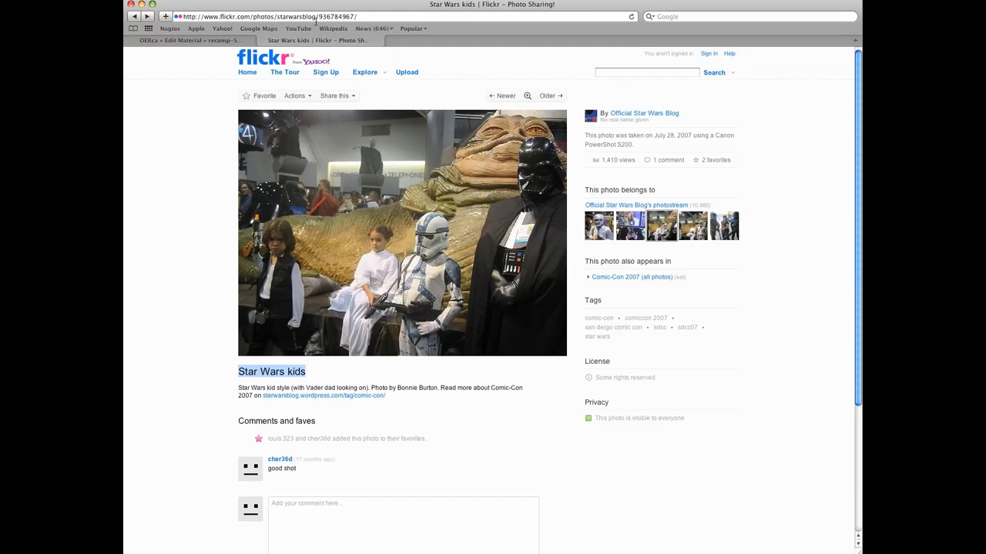
pyautogui.tripleClick(314, 17)
pyautogui.press('super+c')
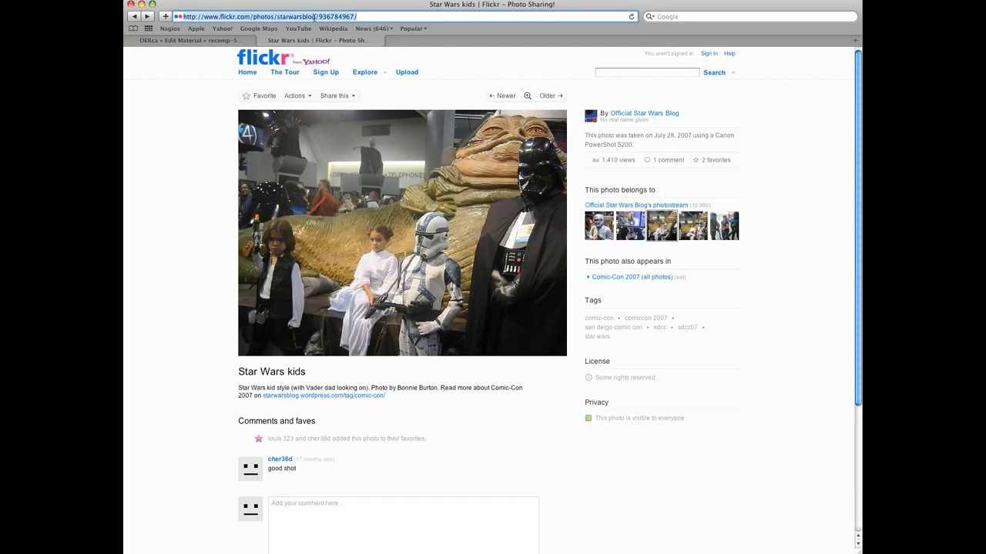
pyautogui.click(196, 41)
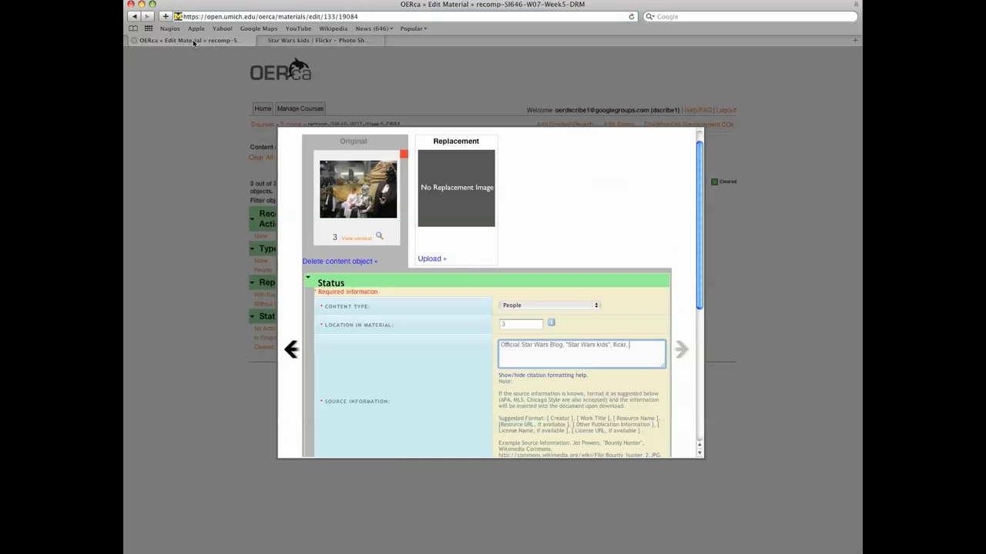
pyautogui.press('super+v')
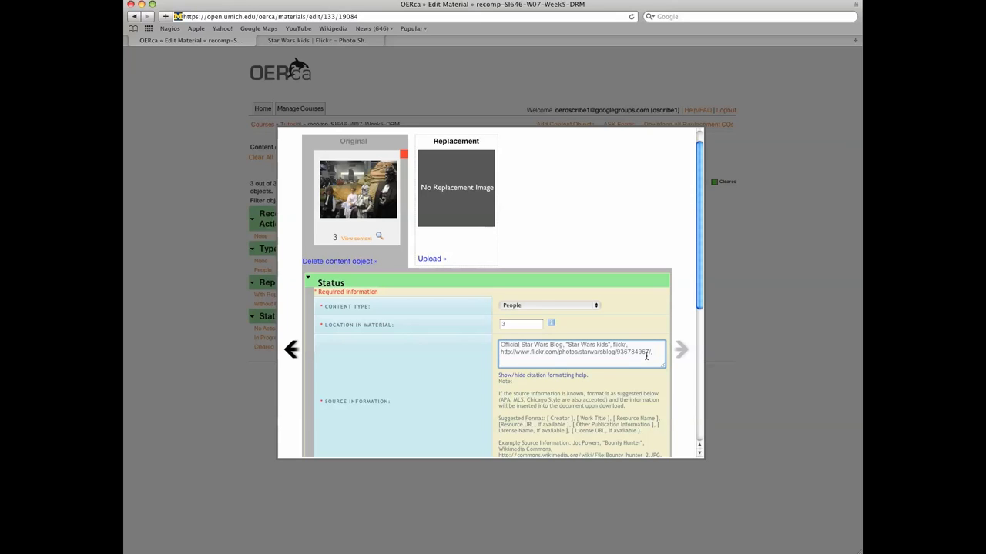
# Open the license deed linked from the Flickr photo and add "CC: BY 2.0," to the source information.
pyautogui.click(333, 41)
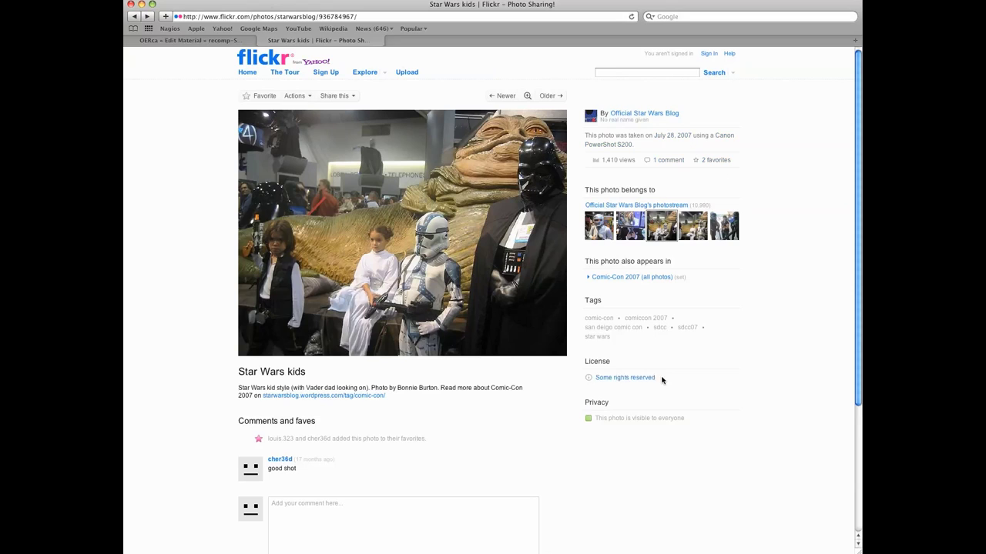
pyautogui.tripleClick(635, 379)
pyautogui.click(634, 378)
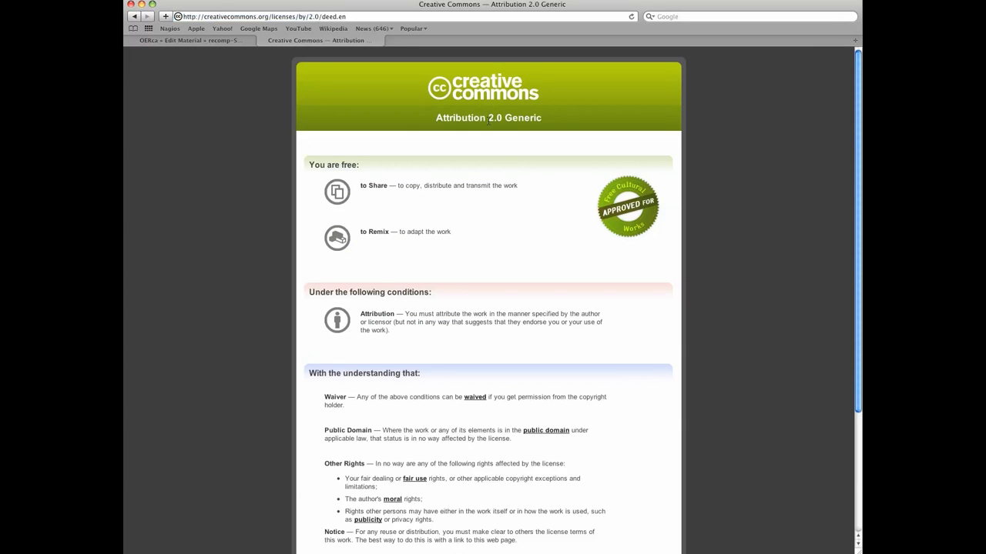
pyautogui.click(216, 40)
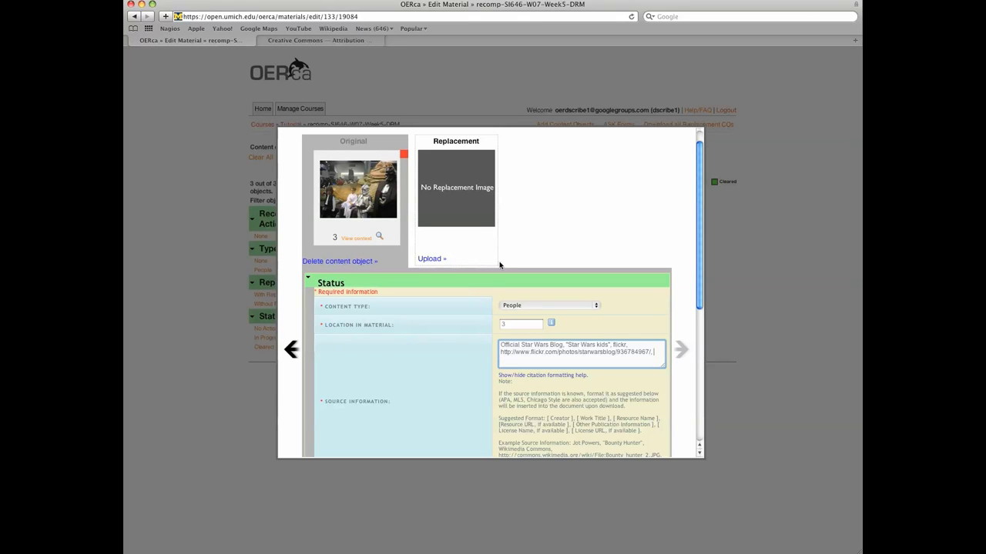
pyautogui.write('CC: BY 2.0,')
# Copy the URL of the Creative Commons Attribution 2.0 deed and append it to the content object's source information.
pyautogui.scroll(-2, 656, 314)
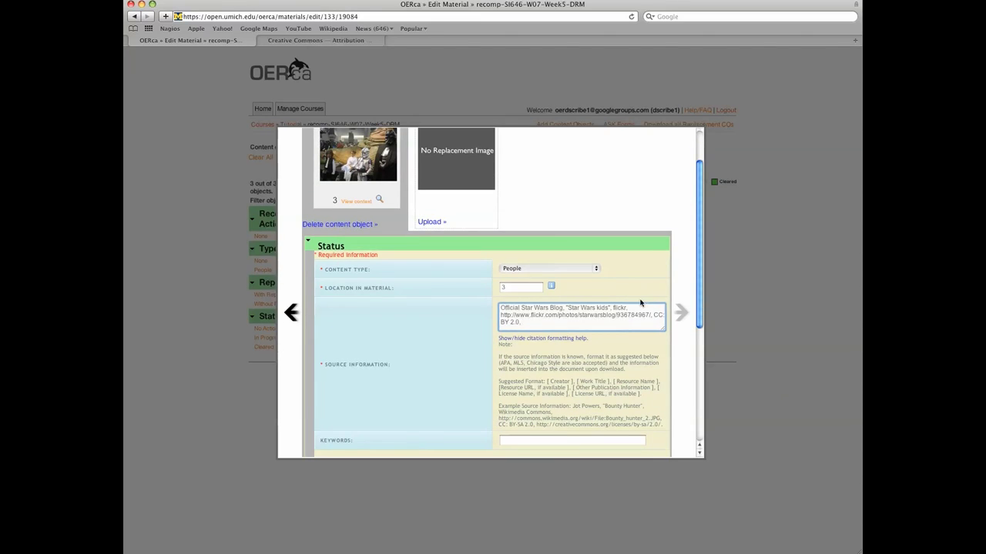
pyautogui.scroll(2, 620, 277)
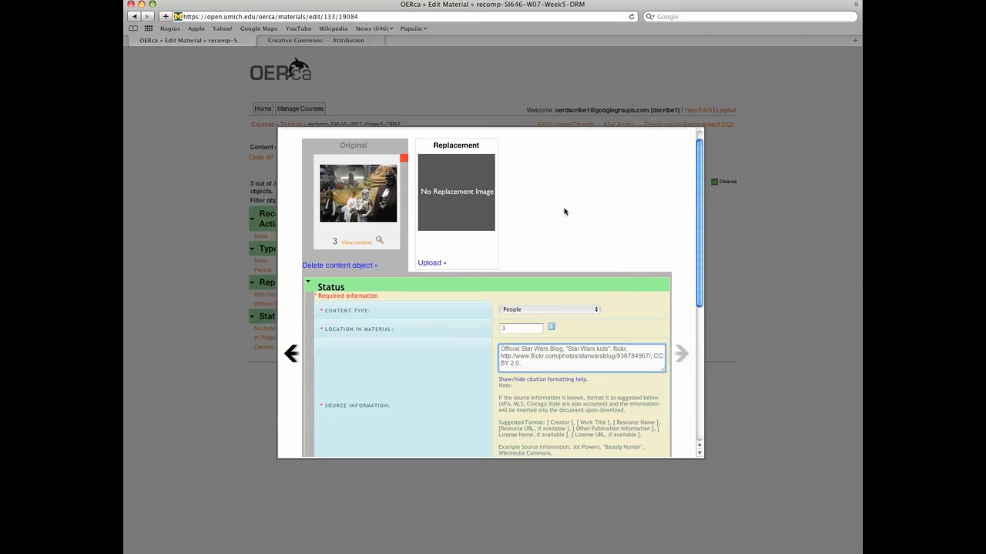
pyautogui.click(330, 40)
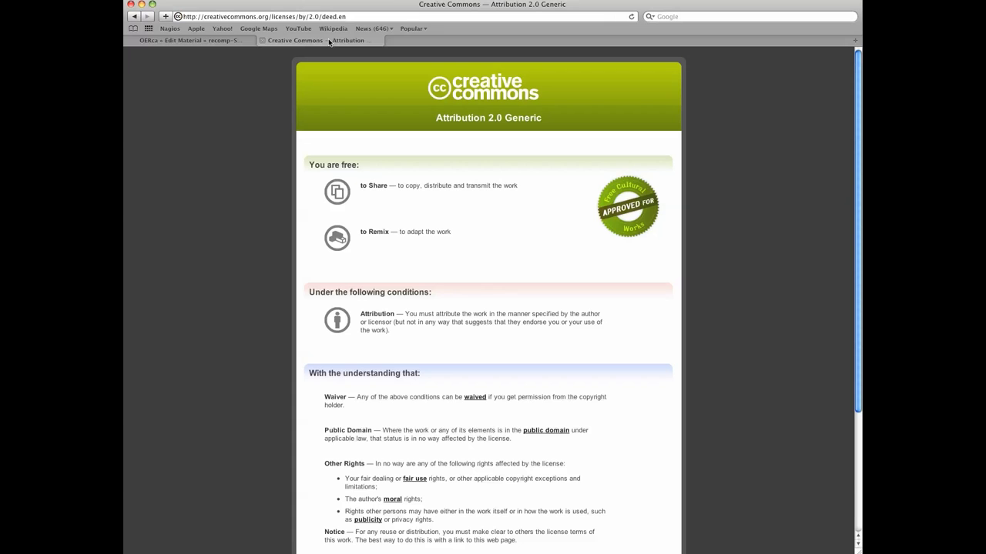
pyautogui.click(369, 19)
pyautogui.press('super+c')
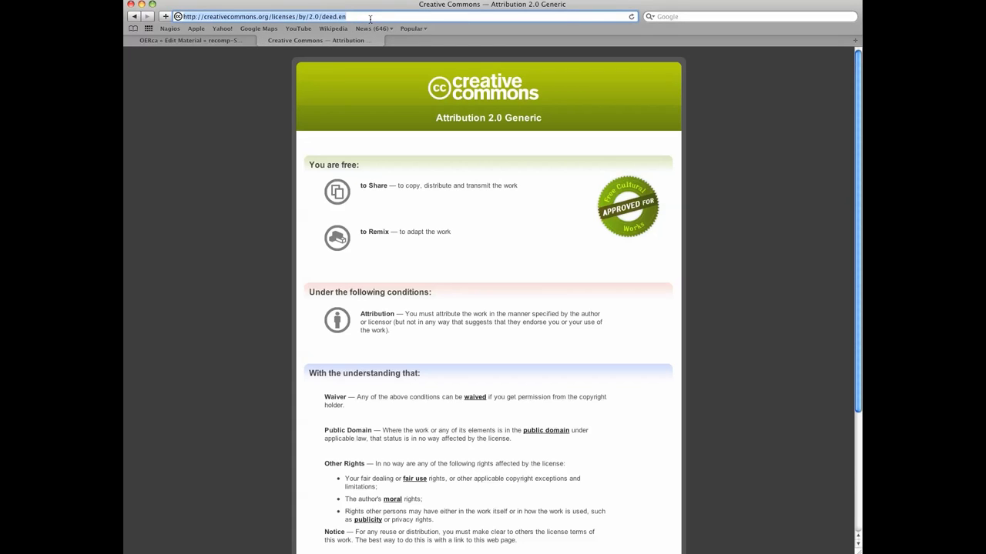
pyautogui.click(206, 41)
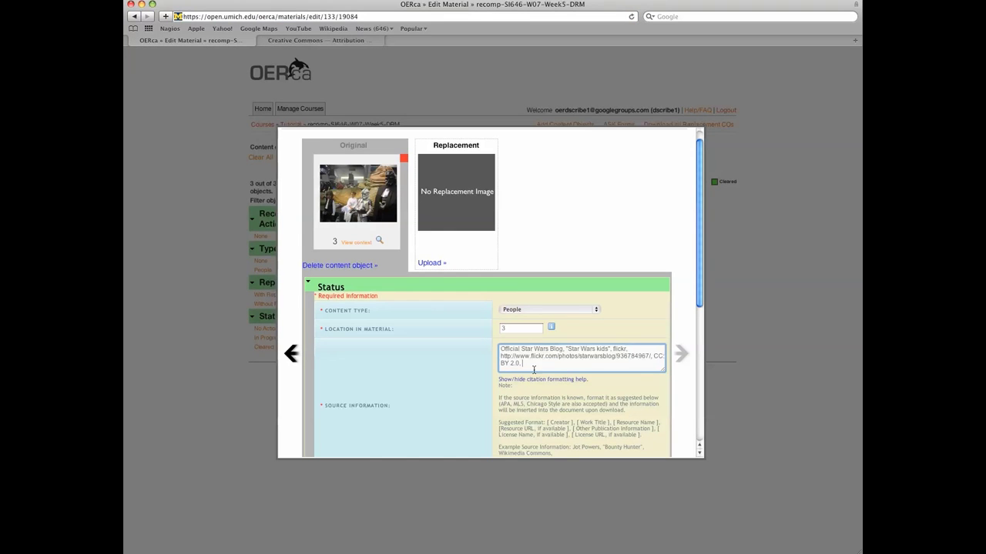
pyautogui.press('super+v')
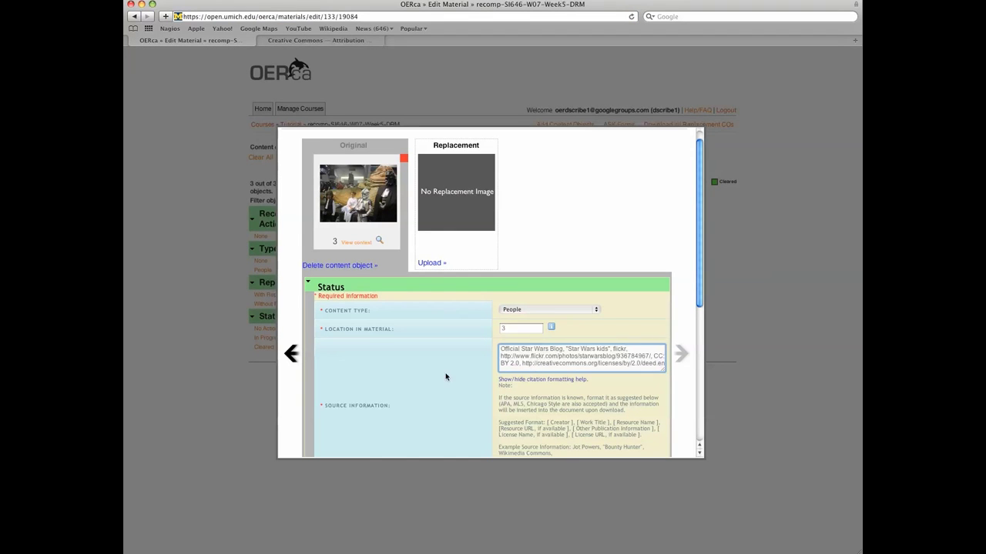
# Enter "Darth vader" as the keyword of the content object and close its edit window.
pyautogui.scroll(-1, 445, 377)
pyautogui.scroll(-2, 445, 377)
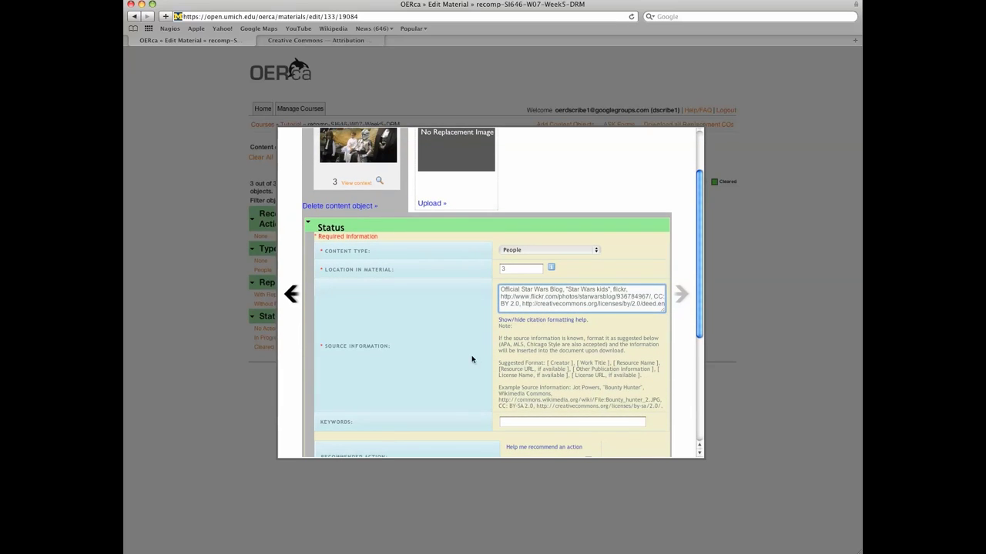
pyautogui.click(531, 423)
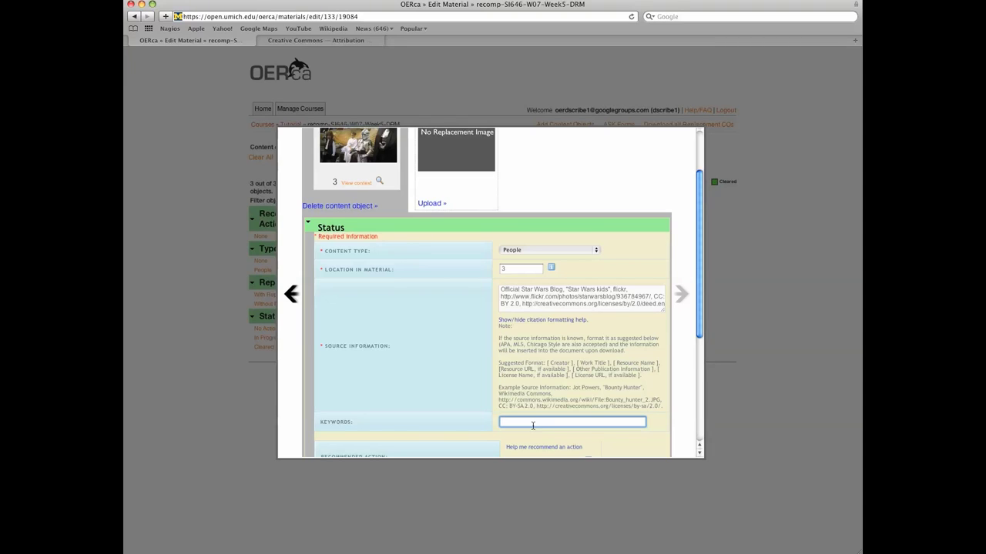
pyautogui.write('Darth vader')
pyautogui.scroll(-5, 462, 413)
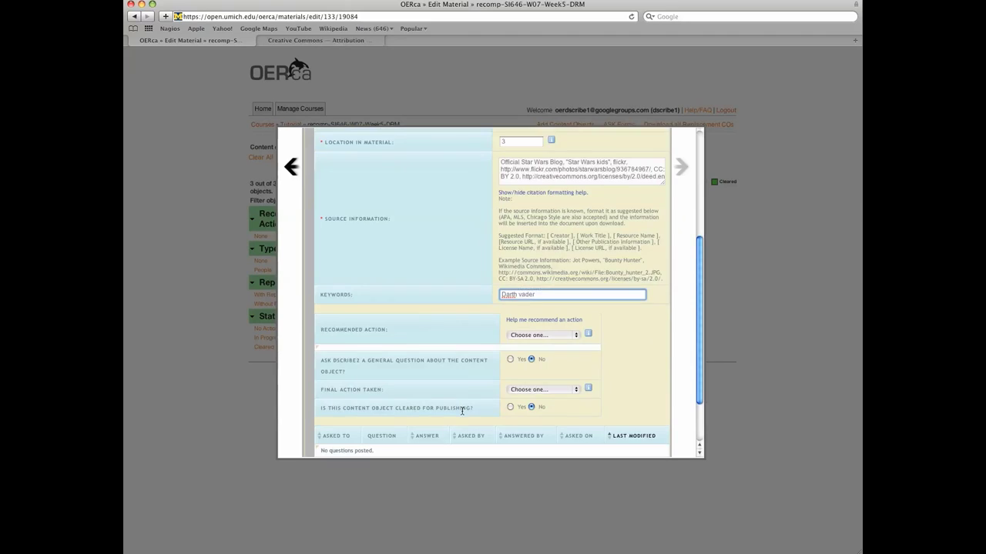
pyautogui.scroll(-3, 462, 412)
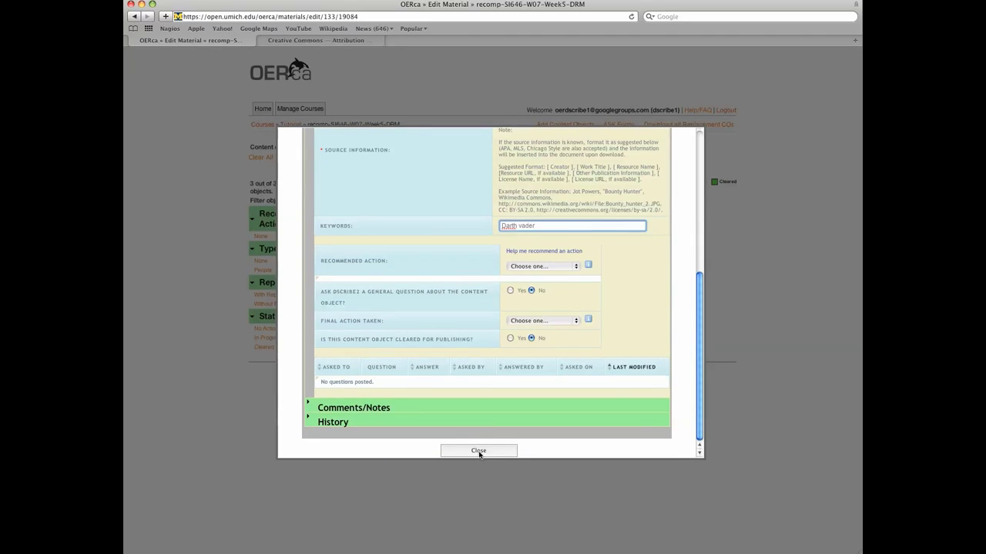
pyautogui.click(478, 451)
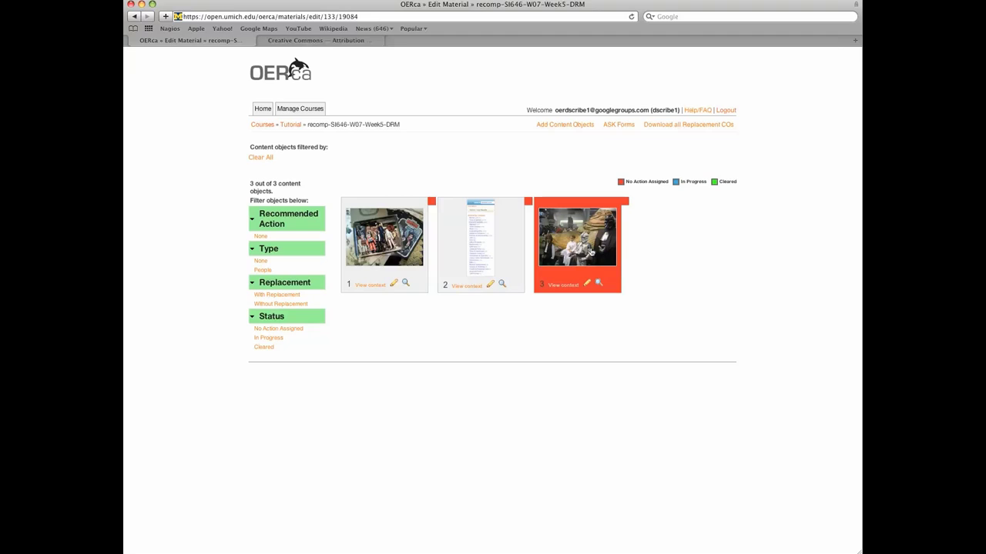
# Reopen content object 3, review whether its status details and citation were kept, and close it again.
pyautogui.click(591, 252)
pyautogui.scroll(-2, 593, 260)
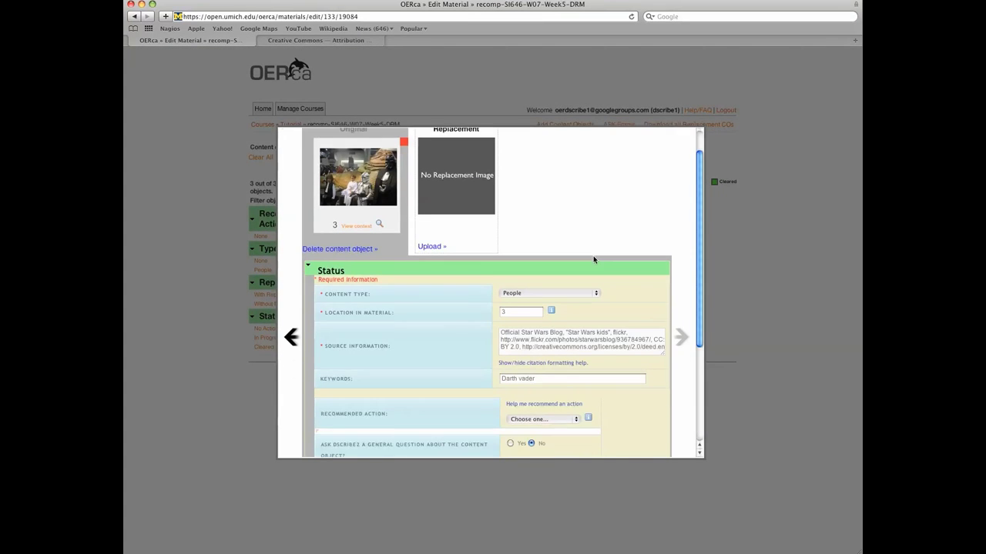
pyautogui.scroll(-4, 594, 259)
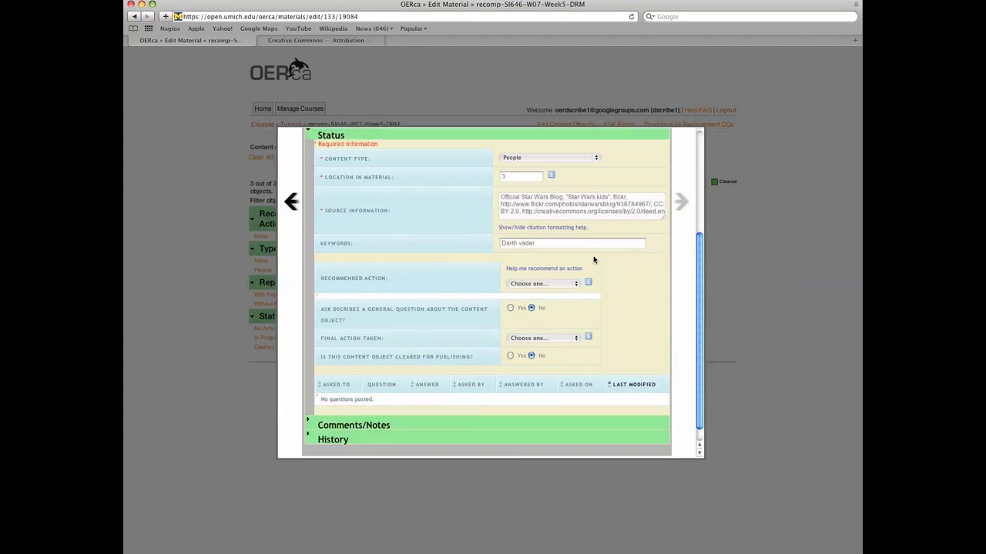
pyautogui.scroll(-1, 594, 260)
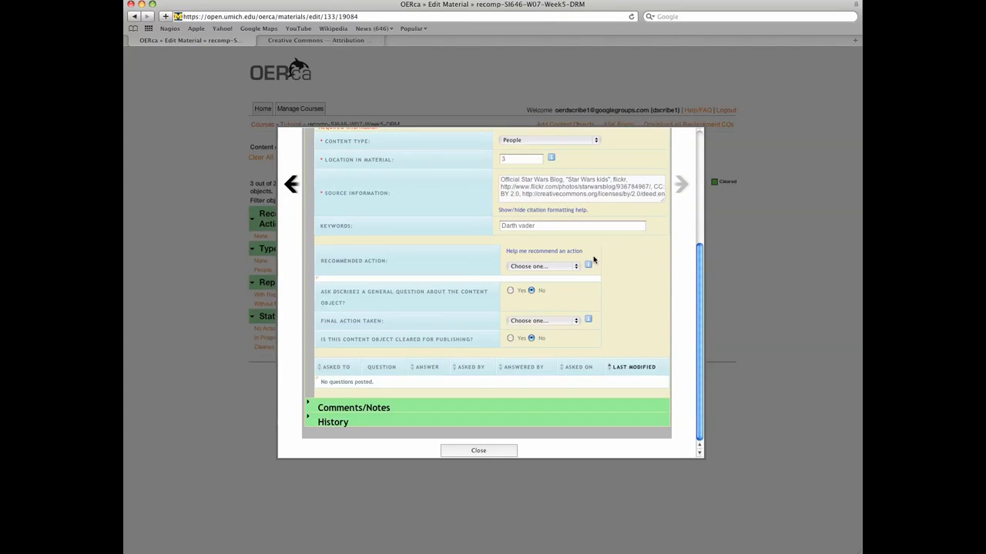
pyautogui.click(490, 455)
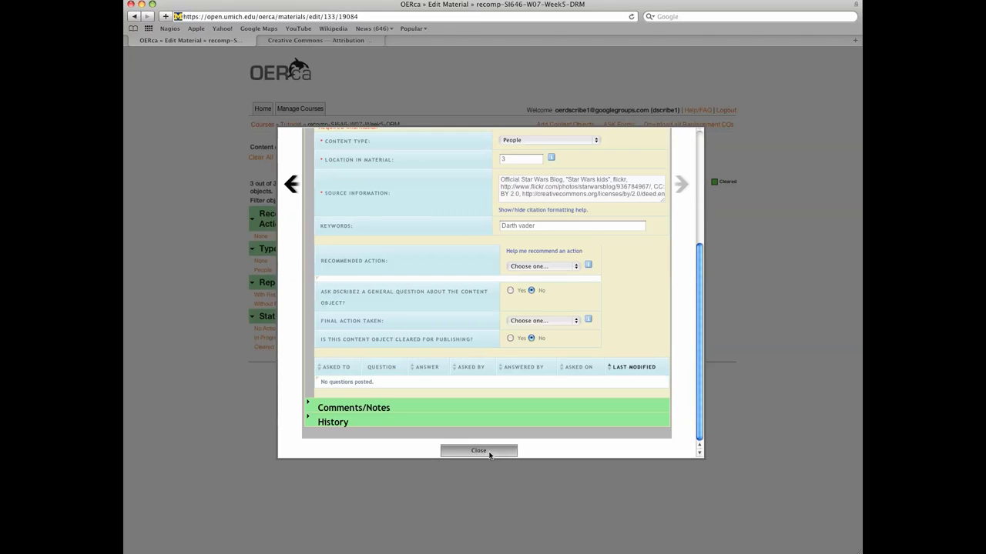